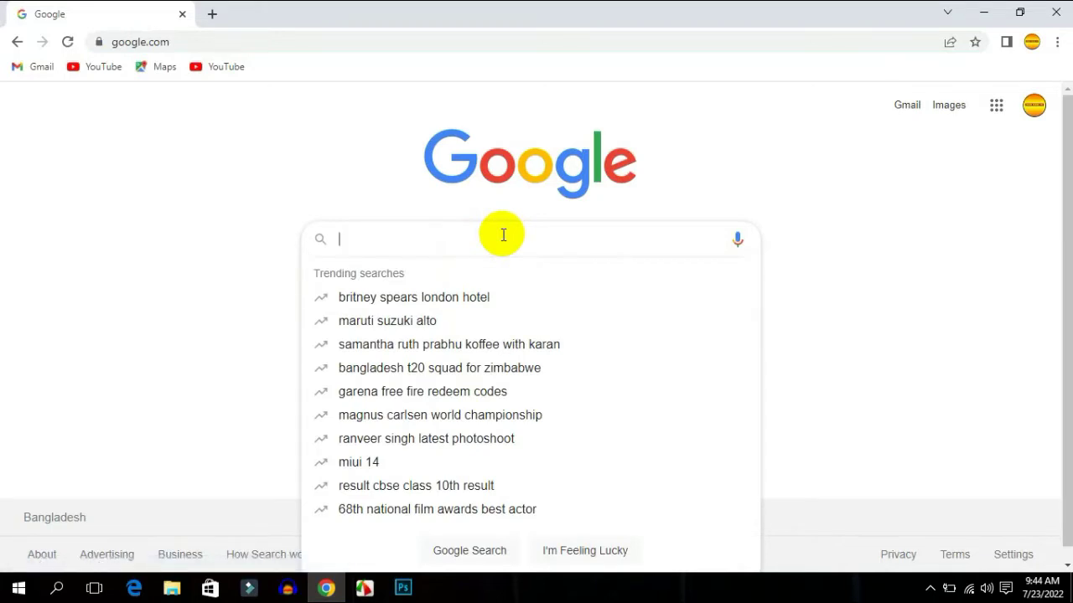
# Step: Search Google for "tubebuddy extension for chrome"
pyautogui.write('tube')
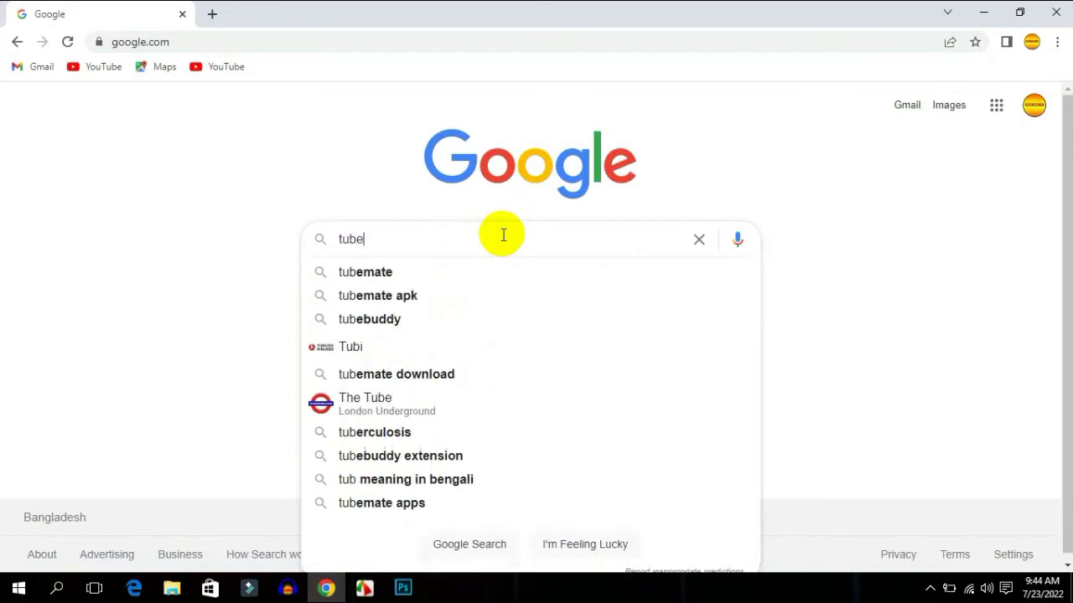
pyautogui.write('buddy')
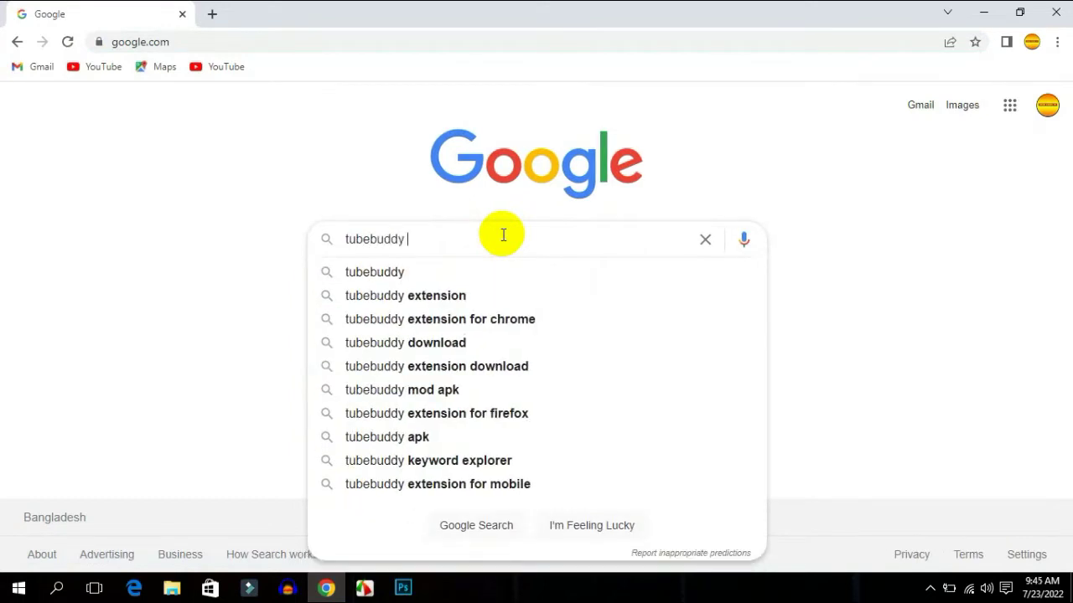
pyautogui.write(' exte')
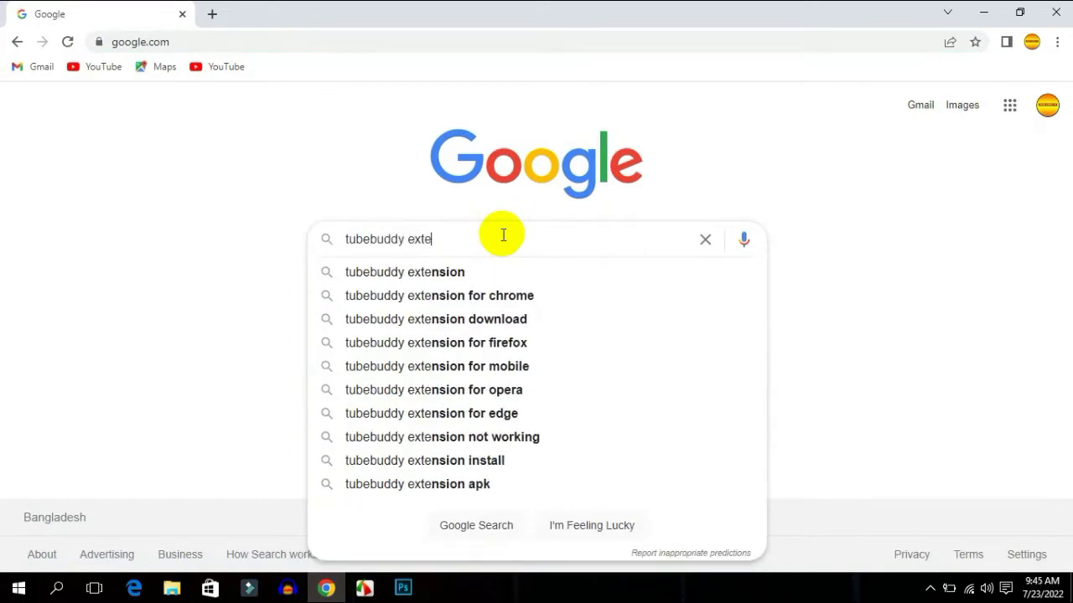
pyautogui.write('nsion')
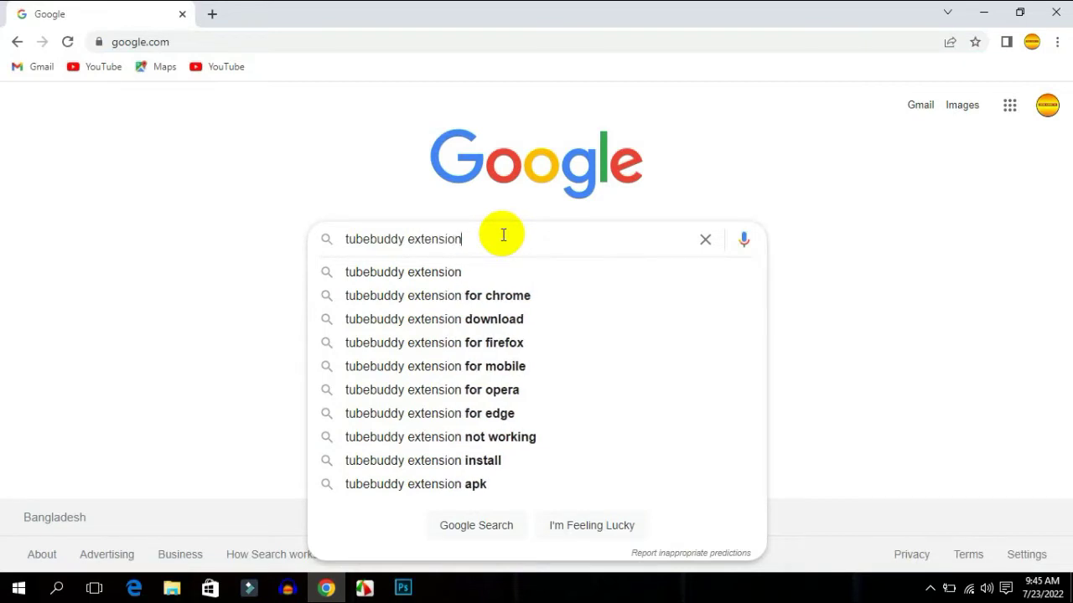
pyautogui.click(488, 295)
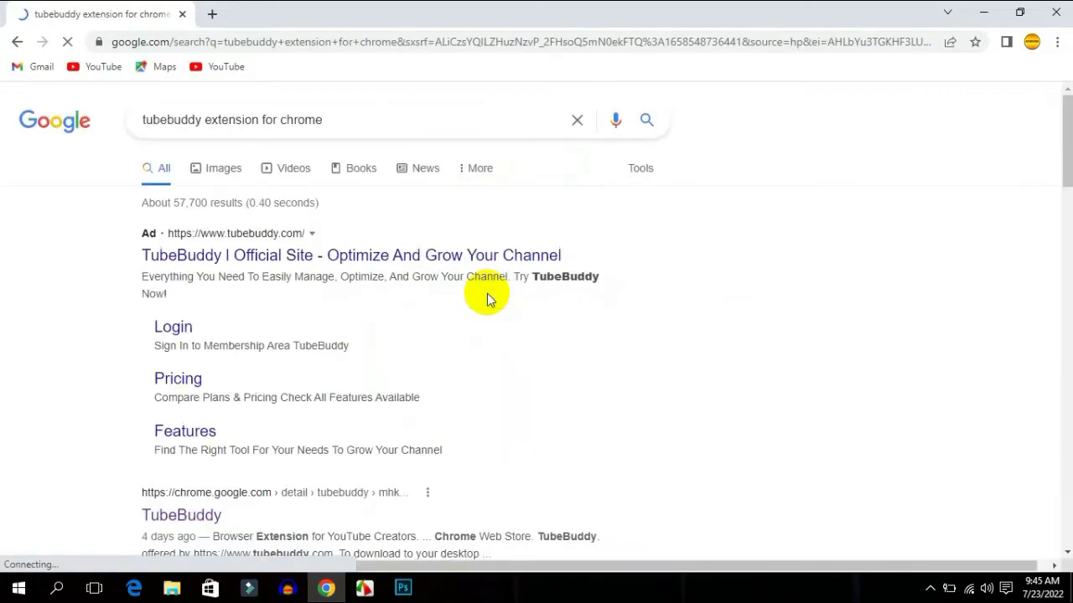
# Step: Open the official TubeBuddy site from the search results and follow its free install link to the Chrome Web Store
pyautogui.click(239, 260)
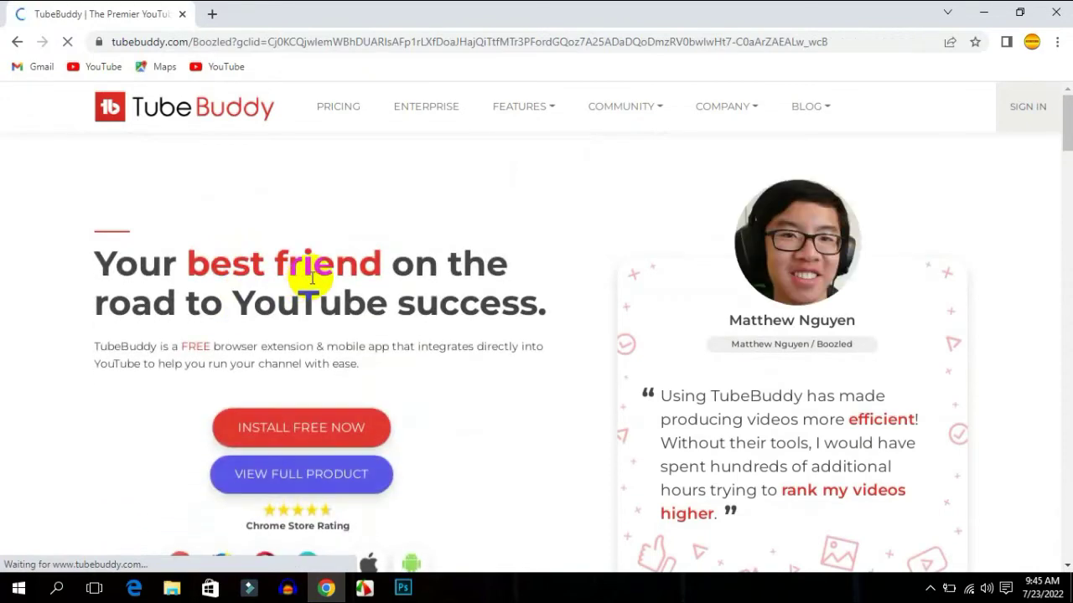
pyautogui.scroll(-2, 308, 279)
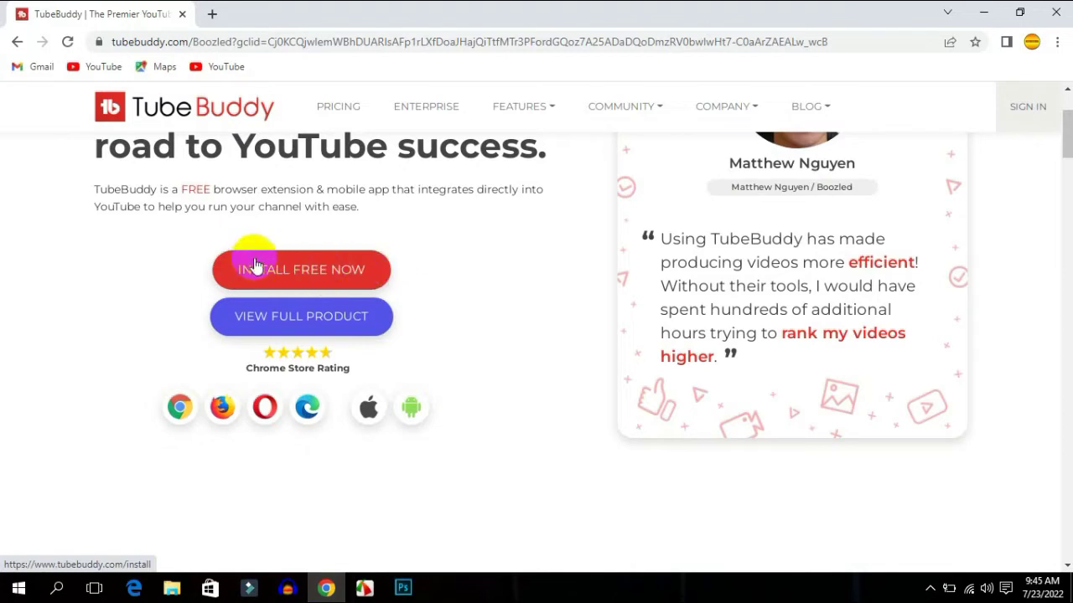
pyautogui.click(315, 276)
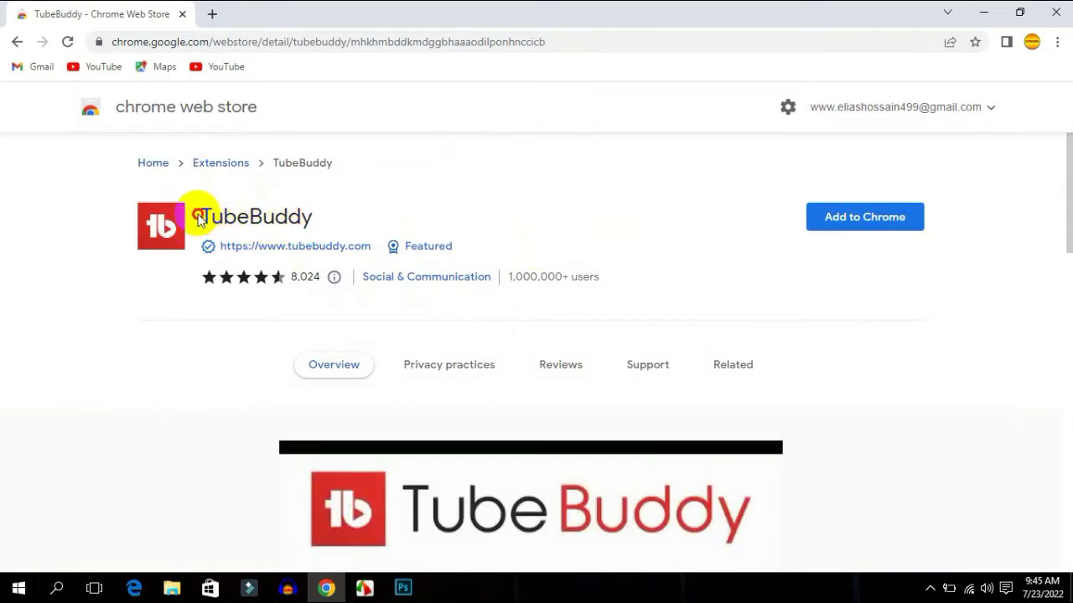
# Step: Add the TubeBuddy extension to Chrome and confirm its installation
pyautogui.moveTo(199, 218); pyautogui.dragTo(304, 205)
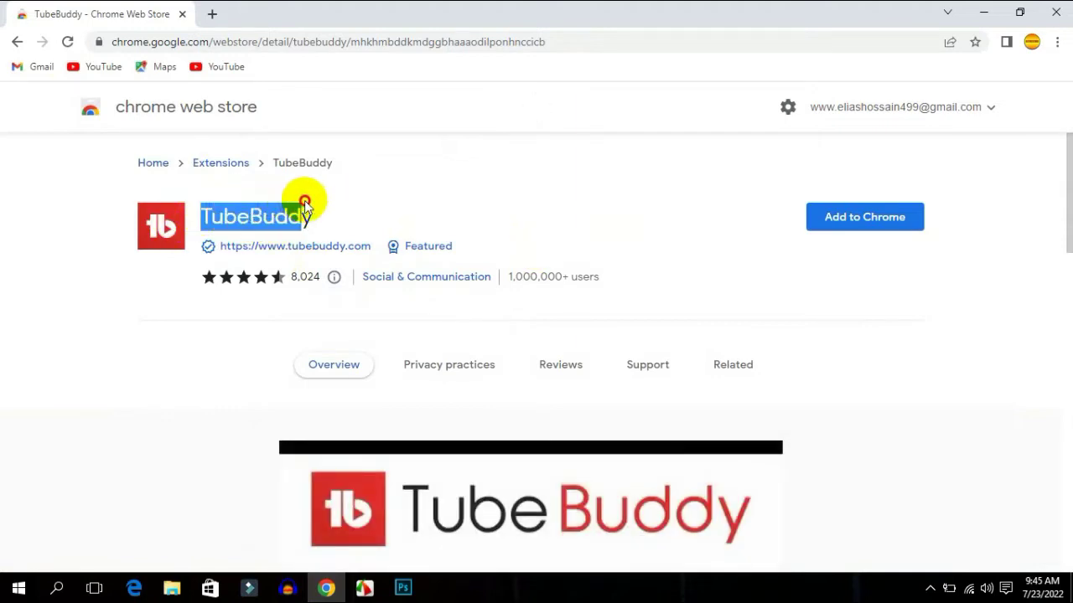
pyautogui.click(398, 201)
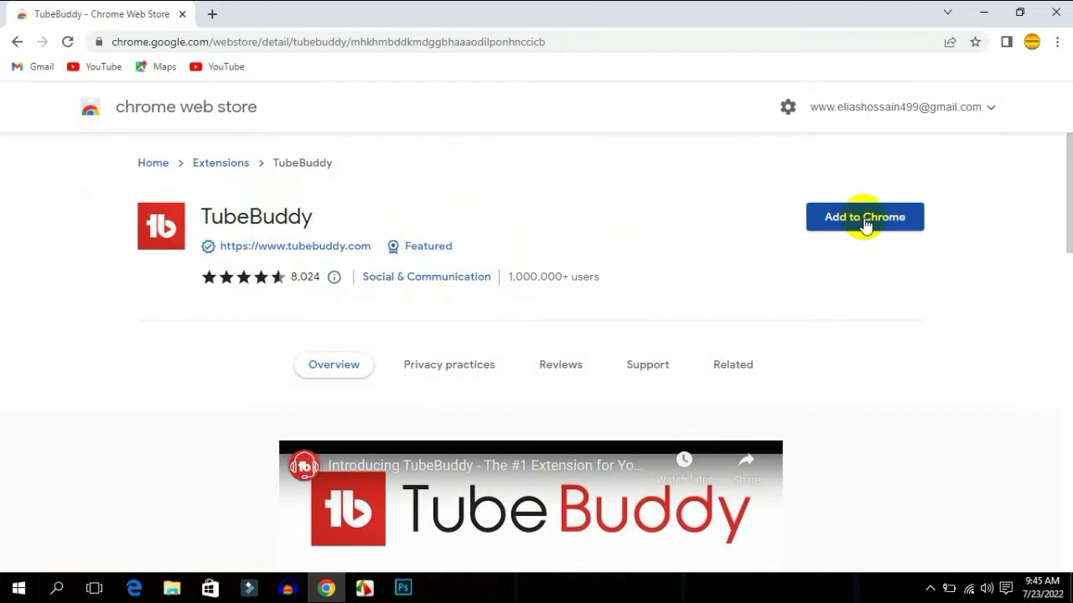
pyautogui.click(866, 225)
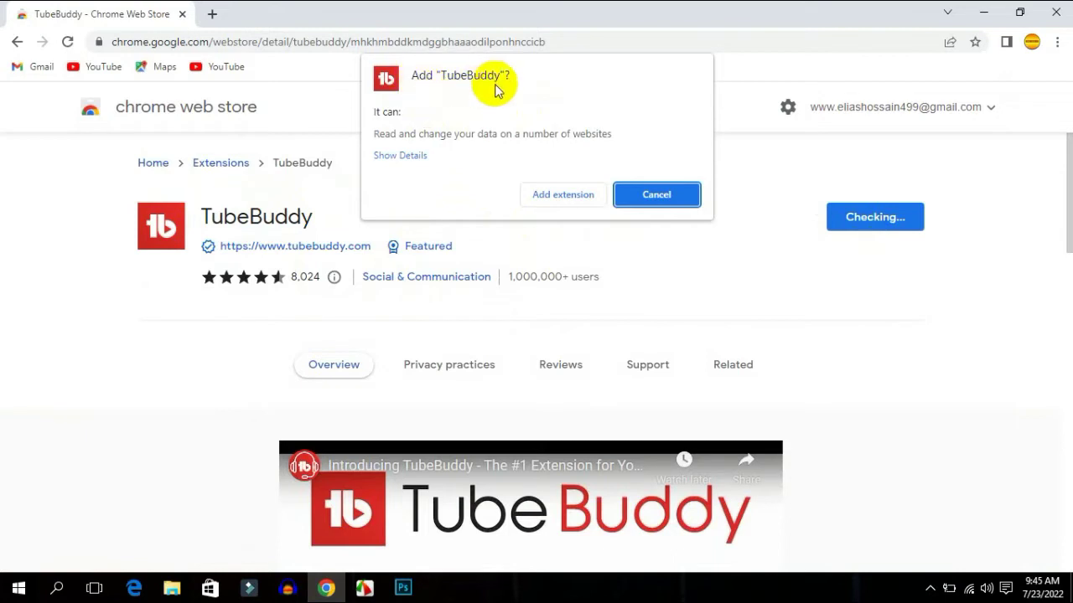
pyautogui.click(565, 198)
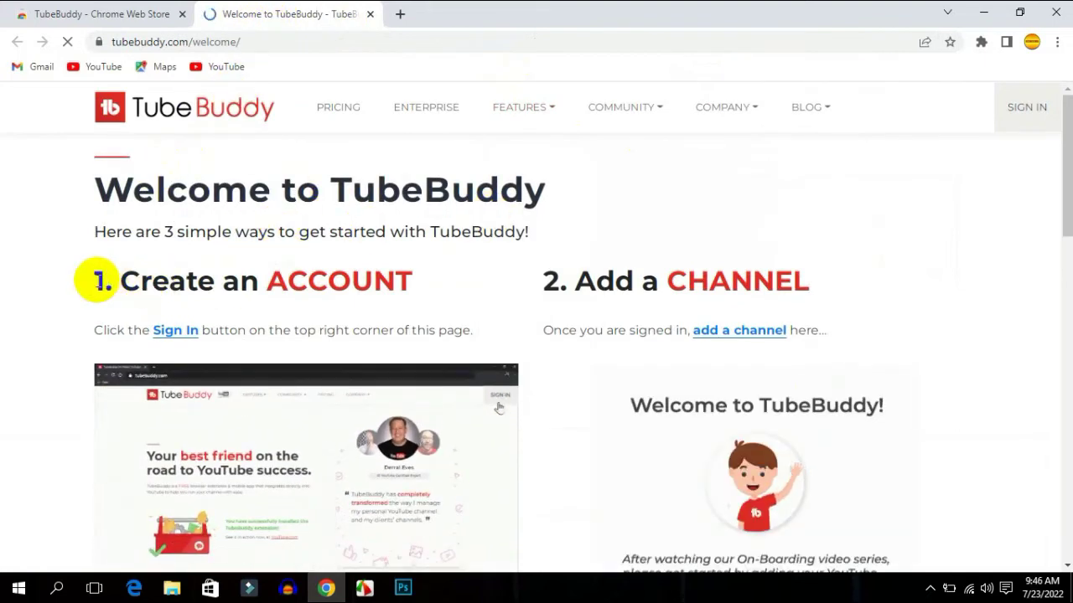
# Step: Review the getting-started headings on the TubeBuddy welcome page and check the browser's extensions list for TubeBuddy
pyautogui.moveTo(91, 279); pyautogui.dragTo(785, 282)
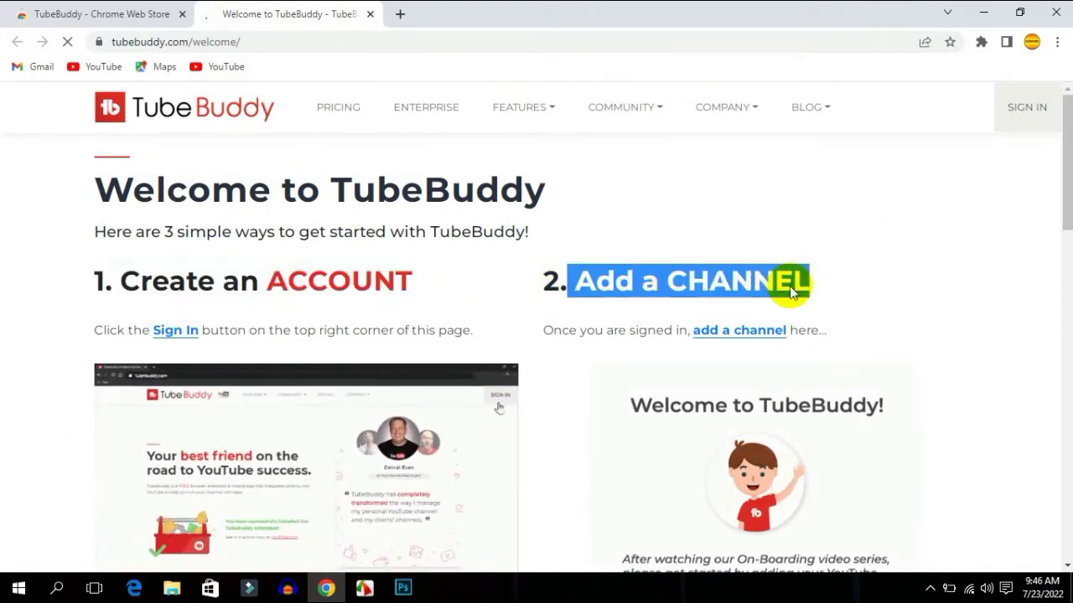
pyautogui.click(789, 282)
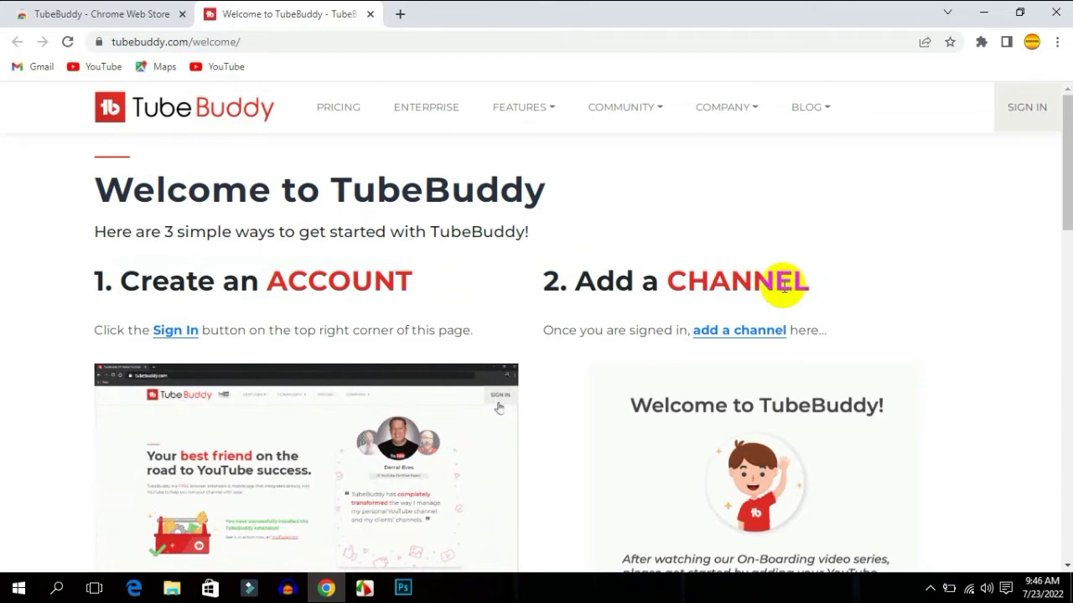
pyautogui.click(982, 42)
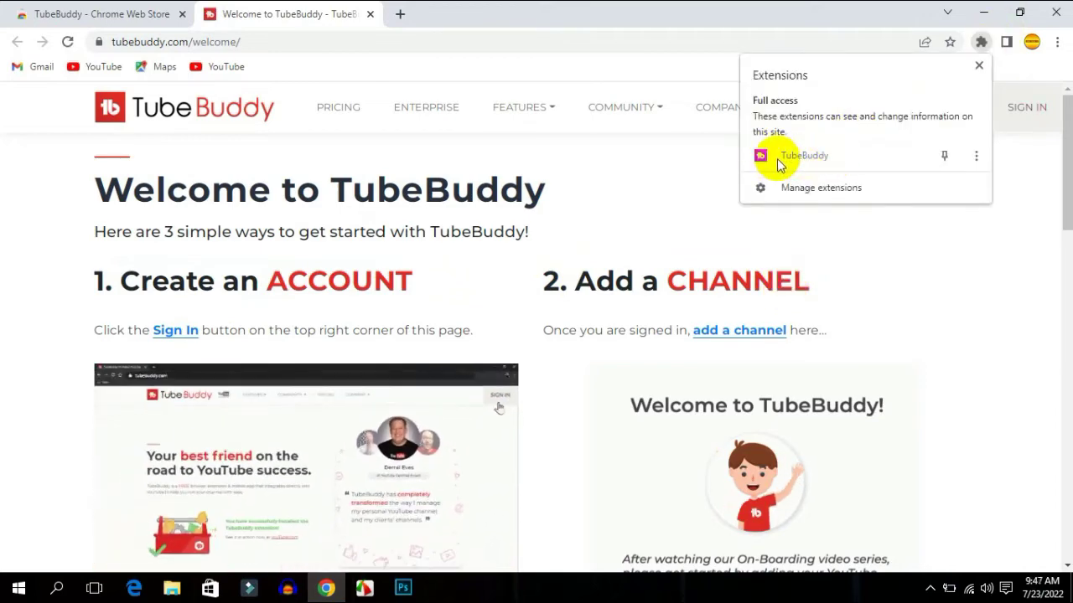
pyautogui.click(981, 43)
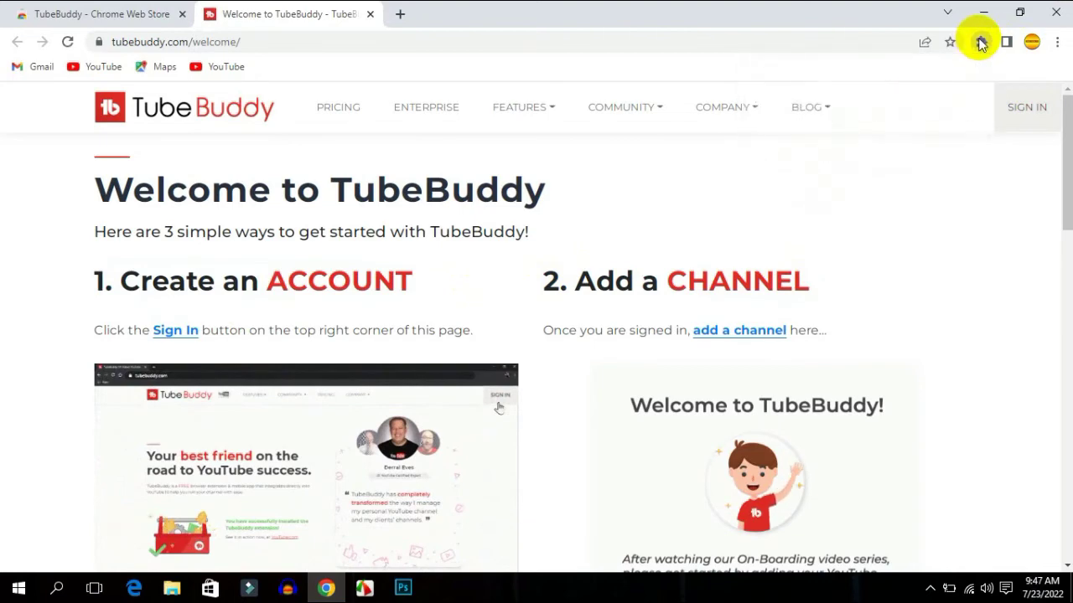
# Step: Close the TubeBuddy welcome page and open youtube.com in a new tab
pyautogui.click(371, 14)
pyautogui.click(214, 15)
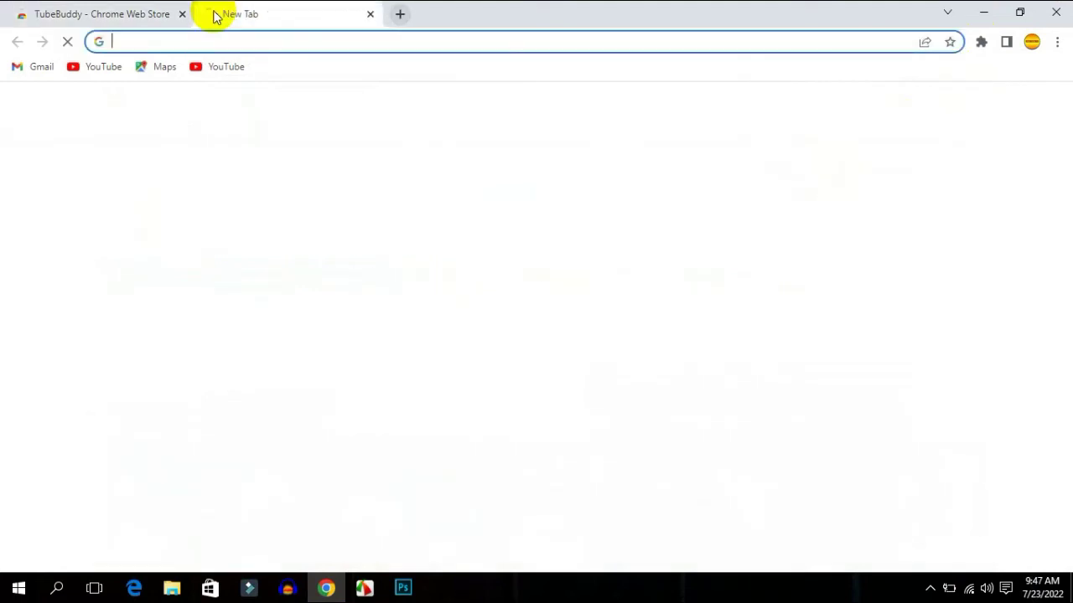
pyautogui.write('y')
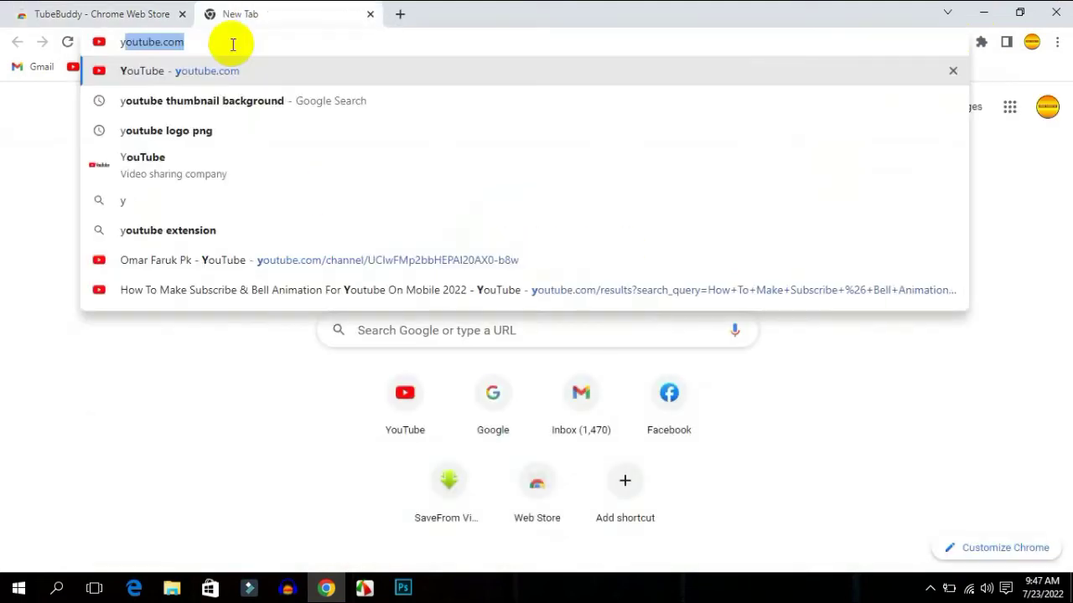
pyautogui.write('outube.com')
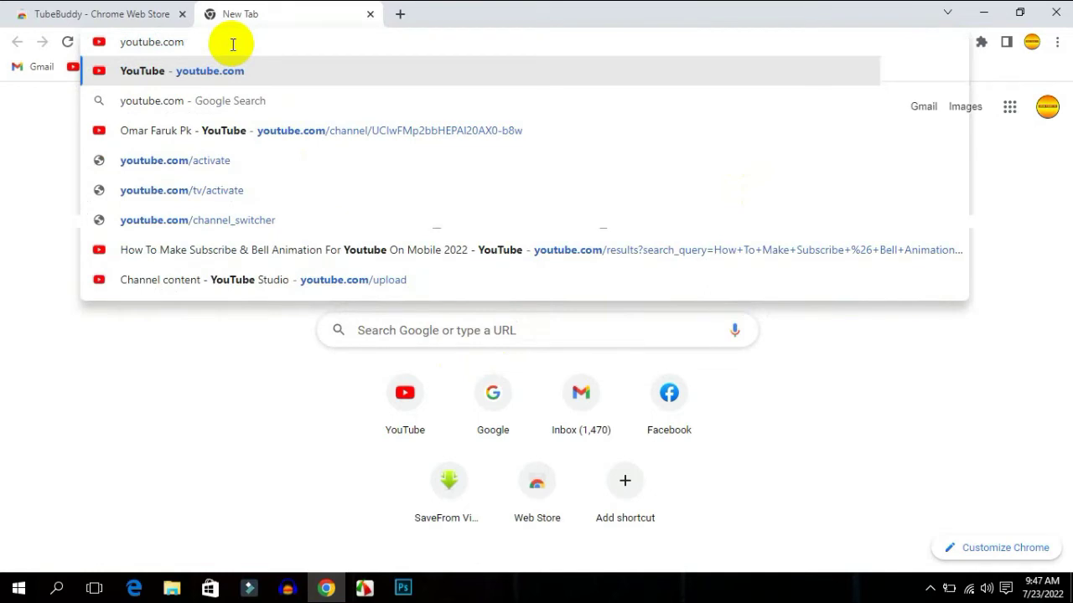
pyautogui.press('Return')
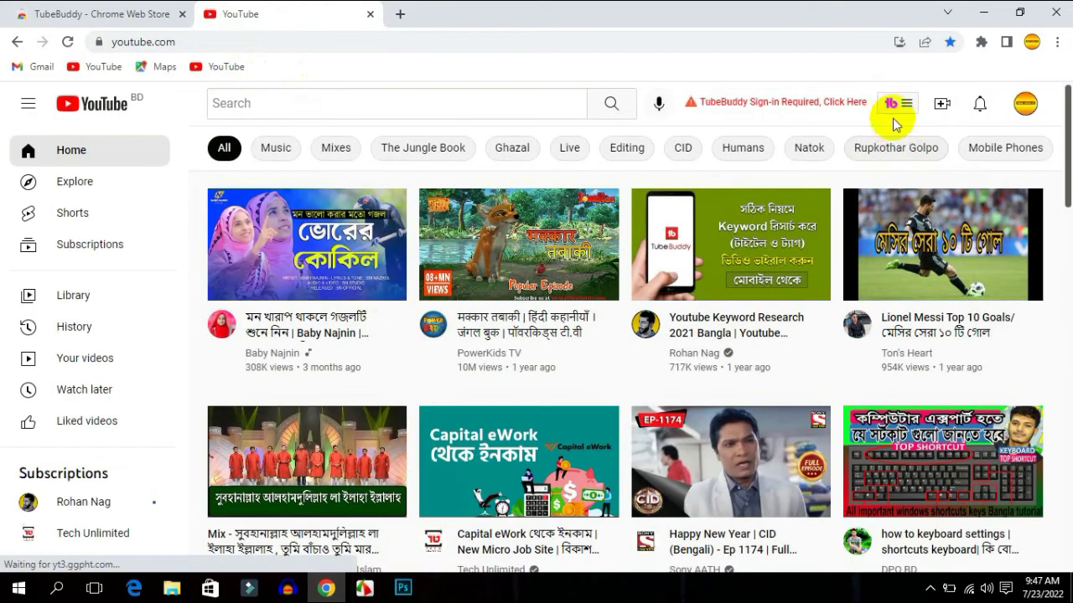
# Step: Open your own YouTube channel page and start the TubeBuddy sign-in with YouTube
pyautogui.click(1025, 103)
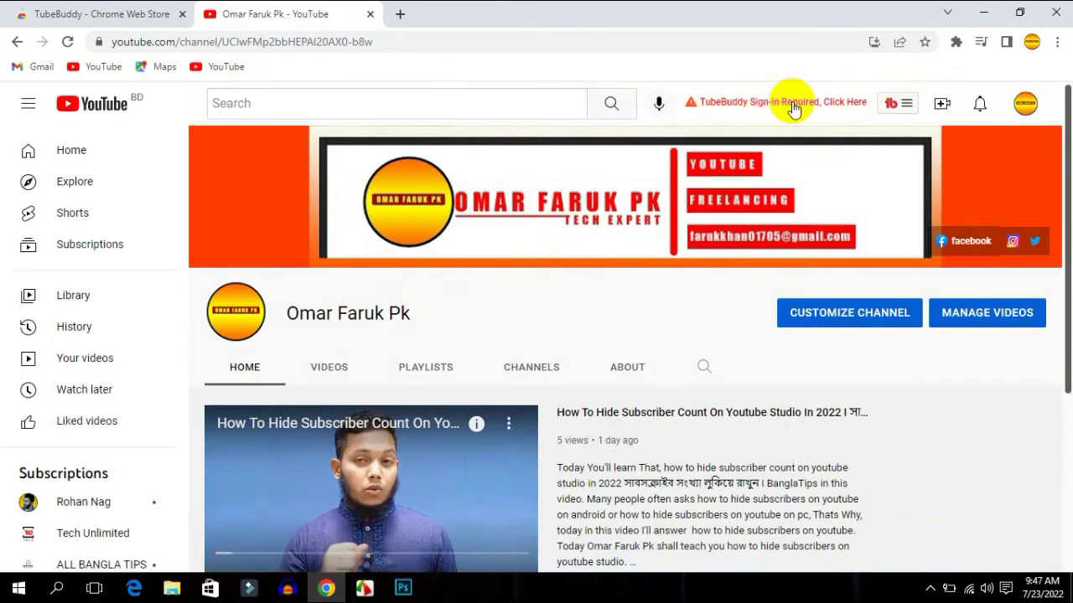
pyautogui.click(887, 109)
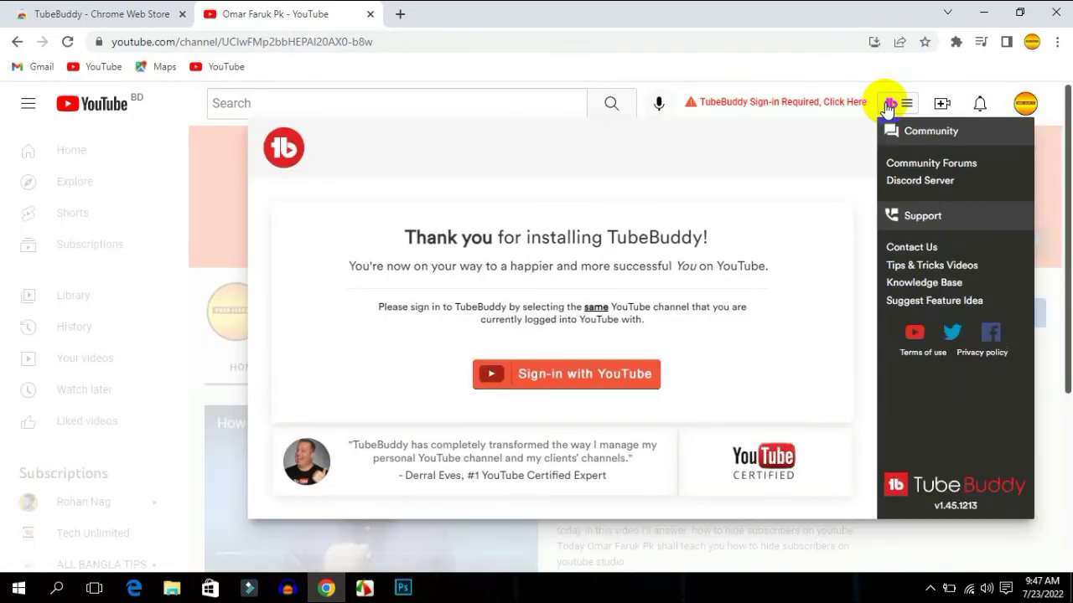
pyautogui.click(635, 376)
pyautogui.click(558, 382)
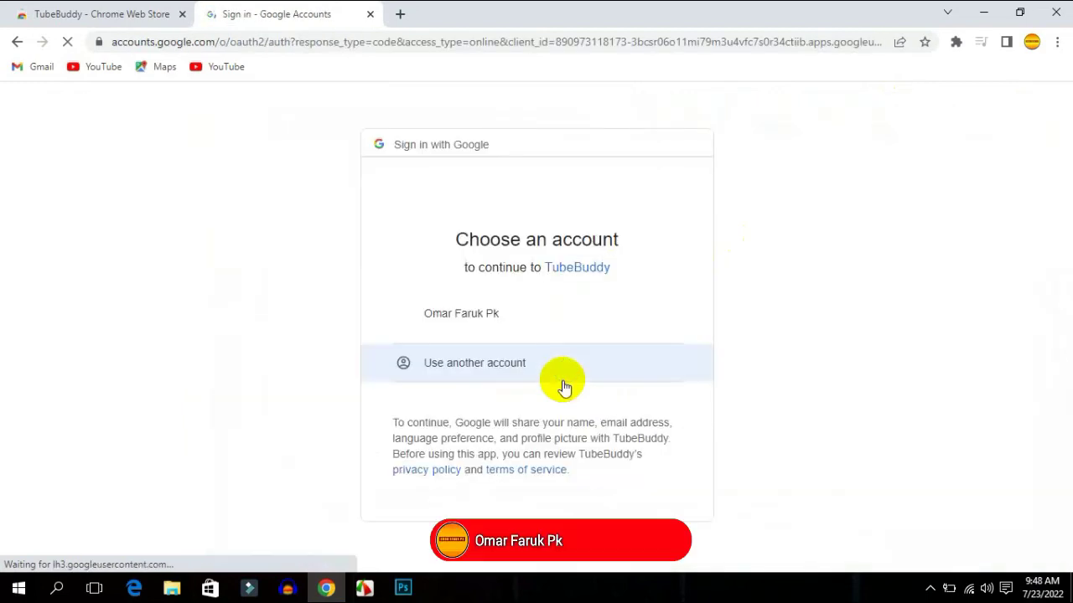
# Step: Authorize TubeBuddy to access the listed Google account and its channel, and open the TubeBuddy menu on YouTube
pyautogui.click(472, 327)
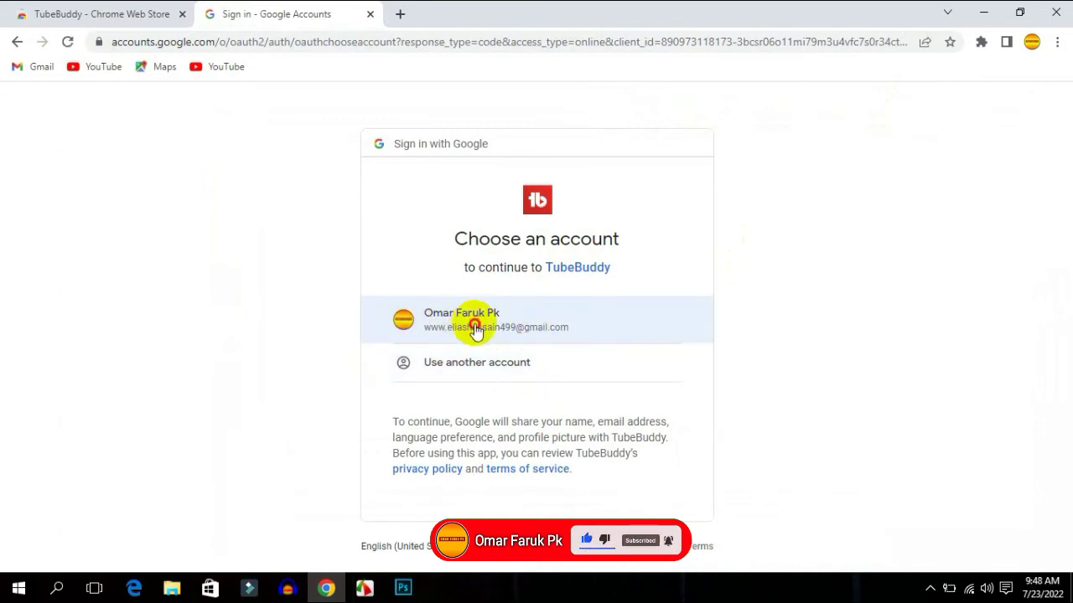
pyautogui.click(472, 327)
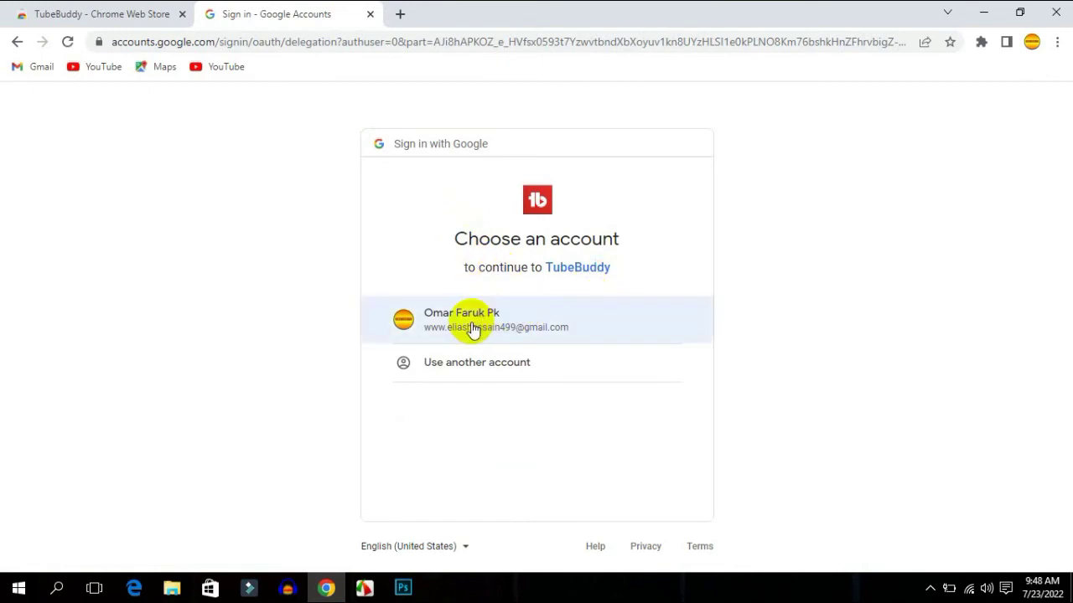
pyautogui.click(473, 327)
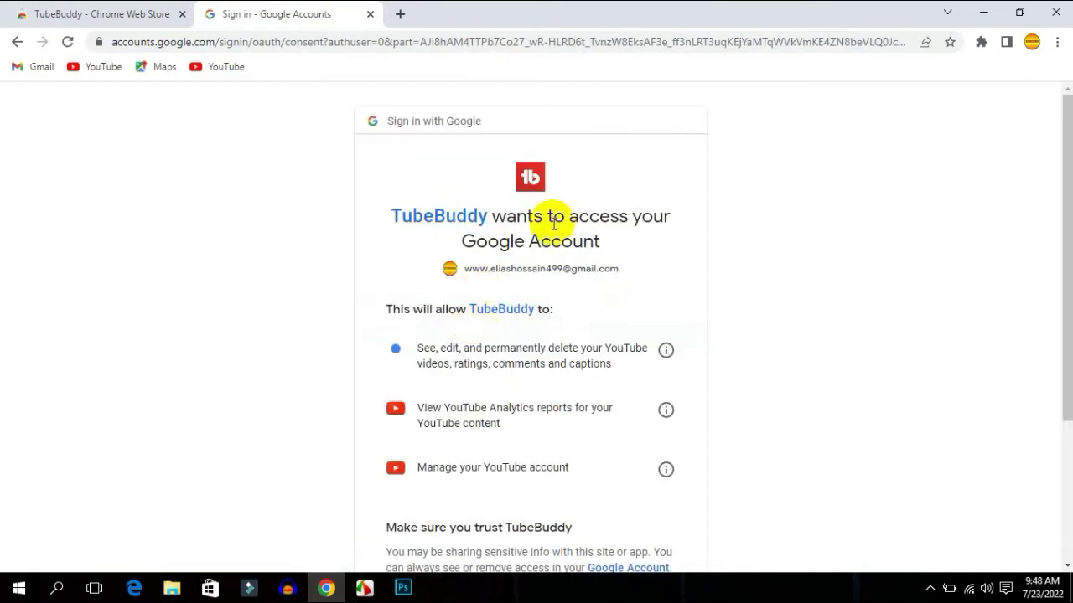
pyautogui.doubleClick(405, 216)
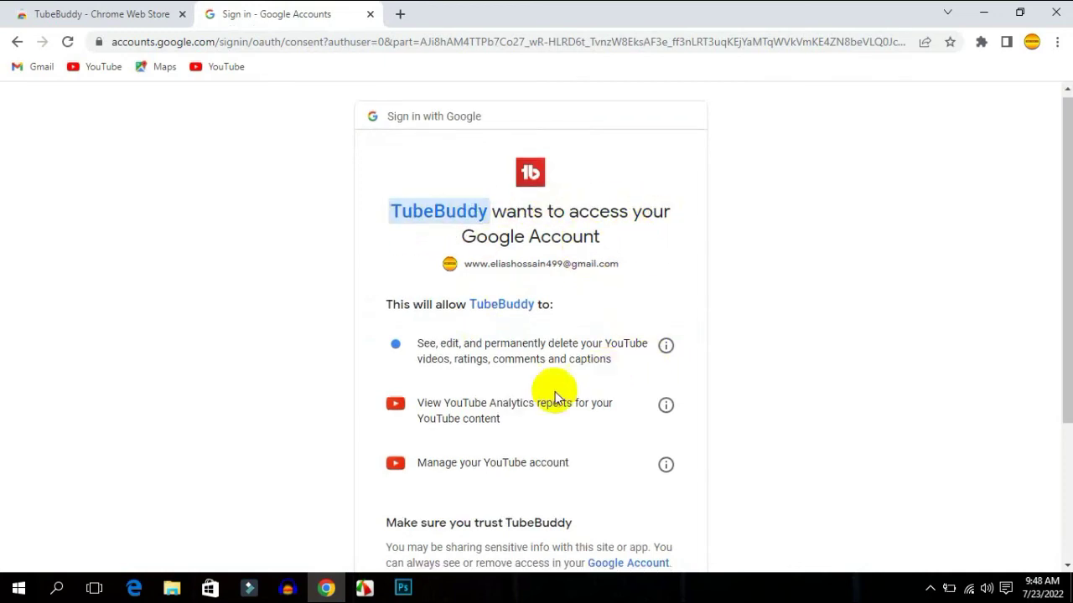
pyautogui.scroll(-3, 556, 397)
pyautogui.click(606, 458)
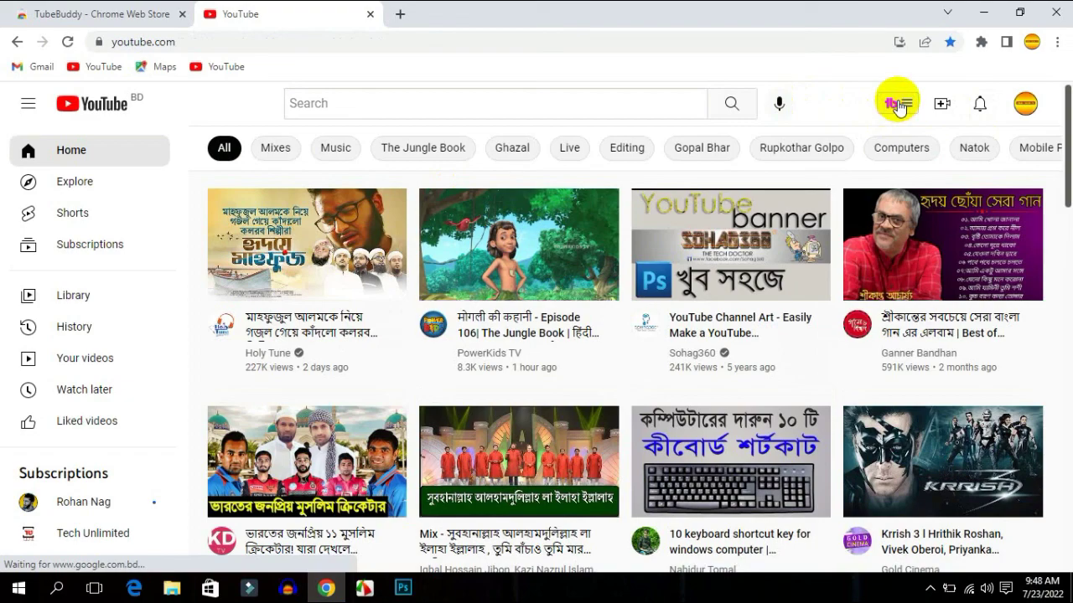
pyautogui.click(897, 106)
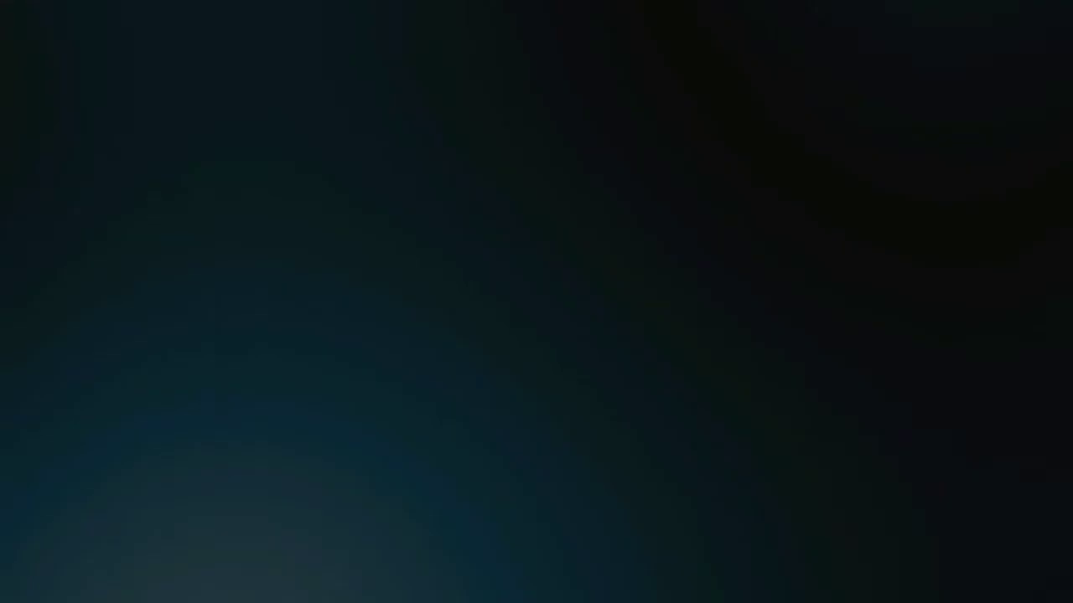